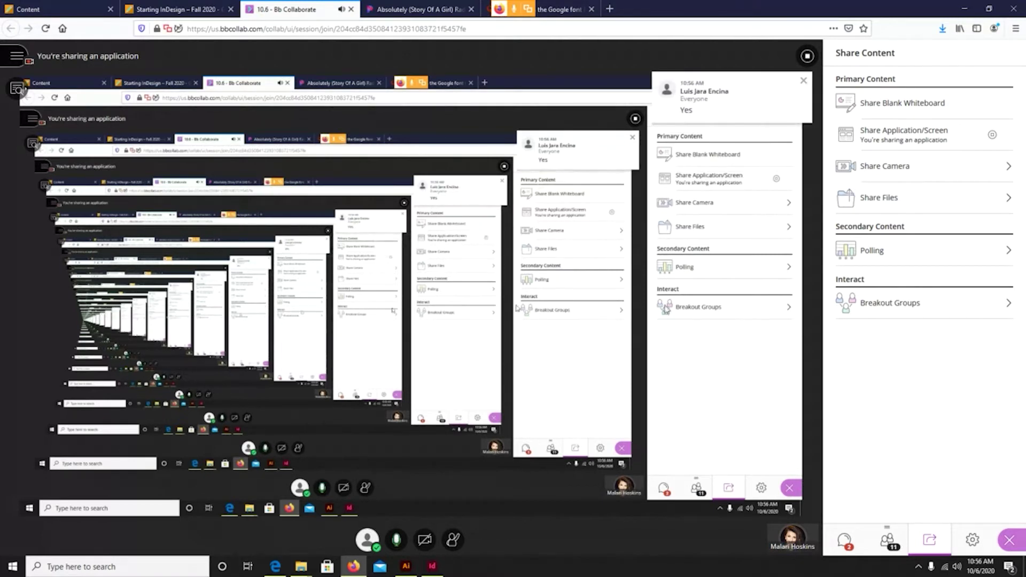
Step: Switch to Illustrator, close DB.psd and open the recent file DB.ai
click(433, 567)
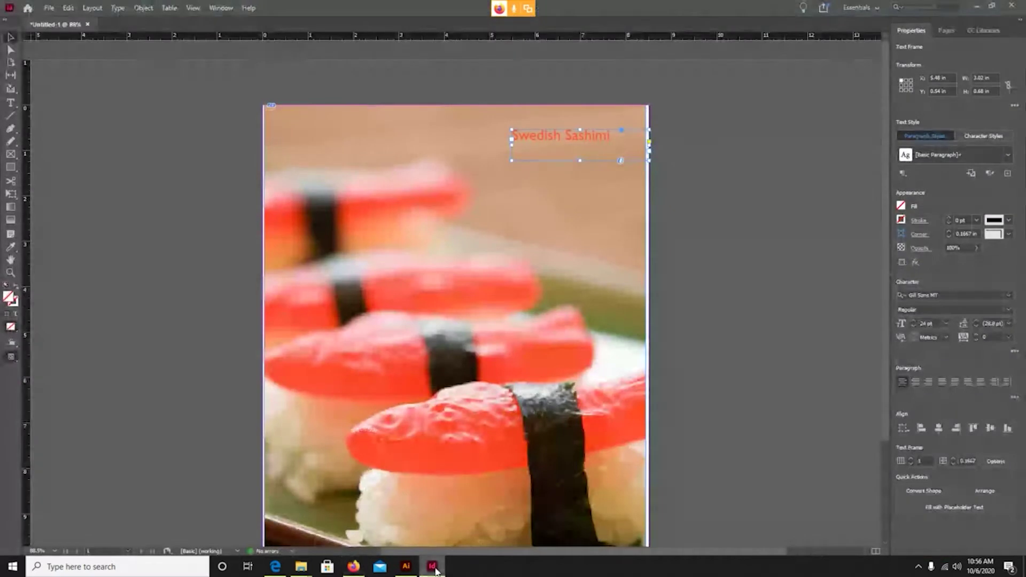
click(407, 566)
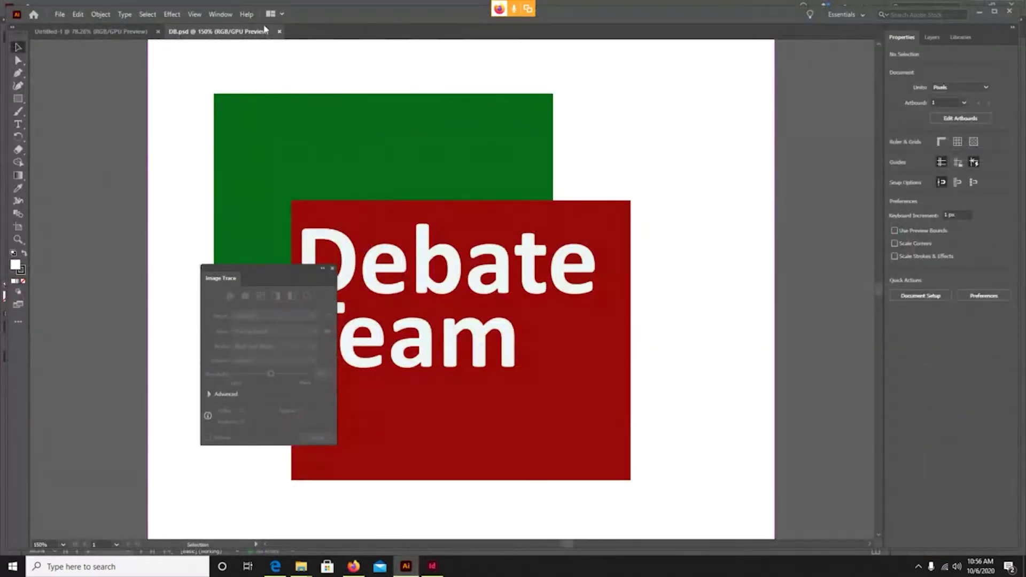
click(279, 31)
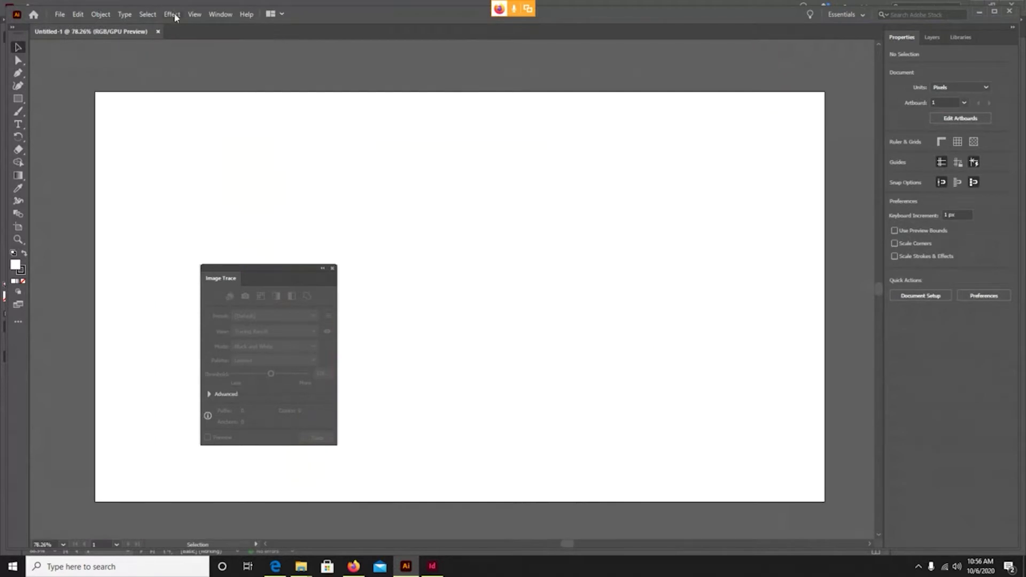
click(61, 15)
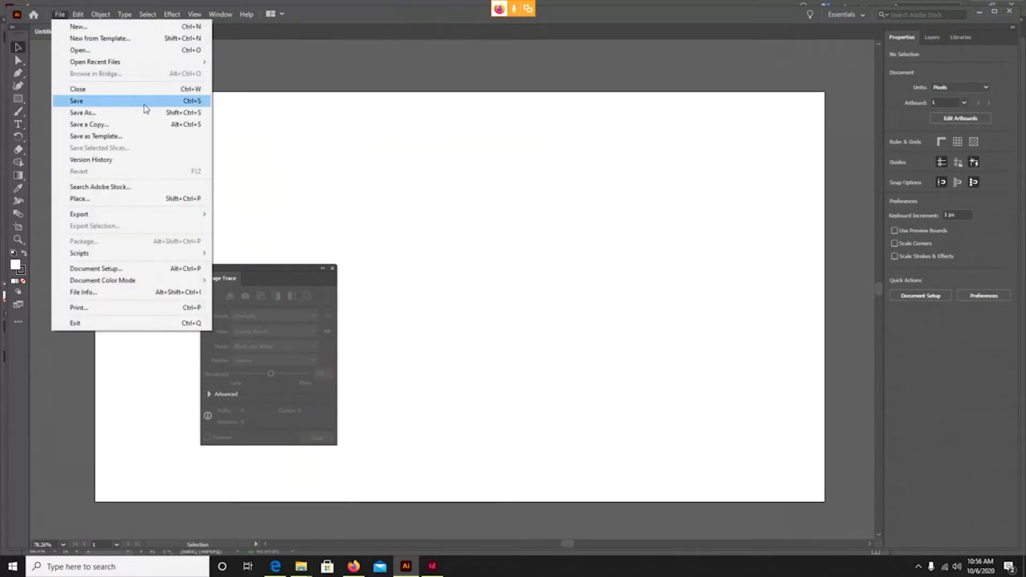
mouse_move(170, 63)
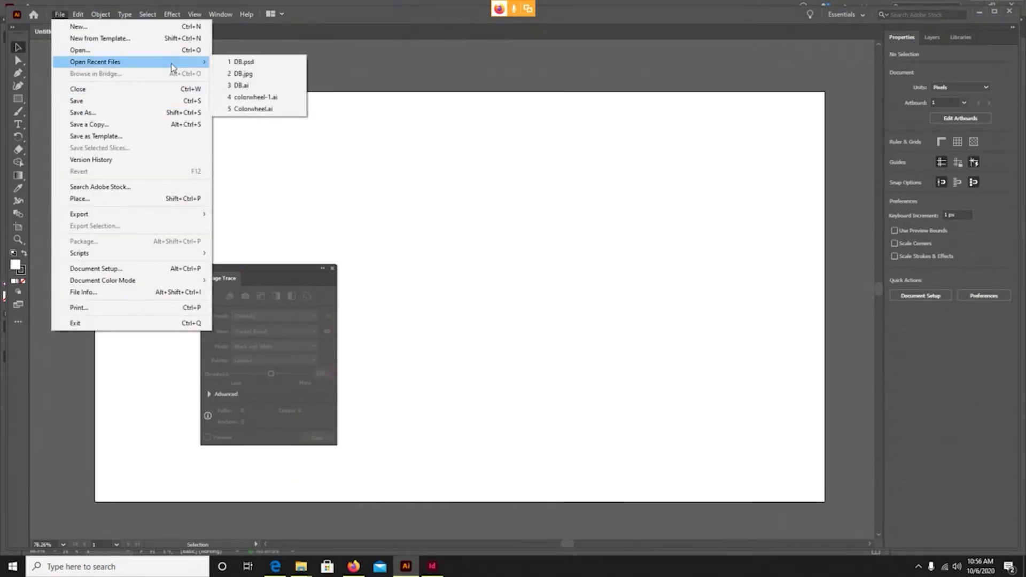
click(287, 85)
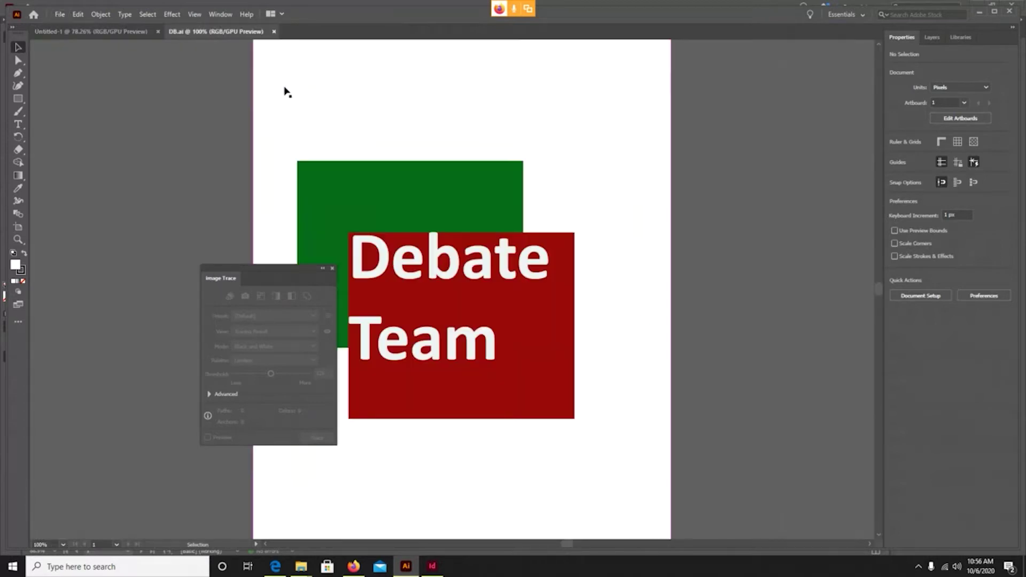
Step: Switch to Firefox to read the Everyone chat in the Bb Collaborate session, and return to Illustrator
click(406, 567)
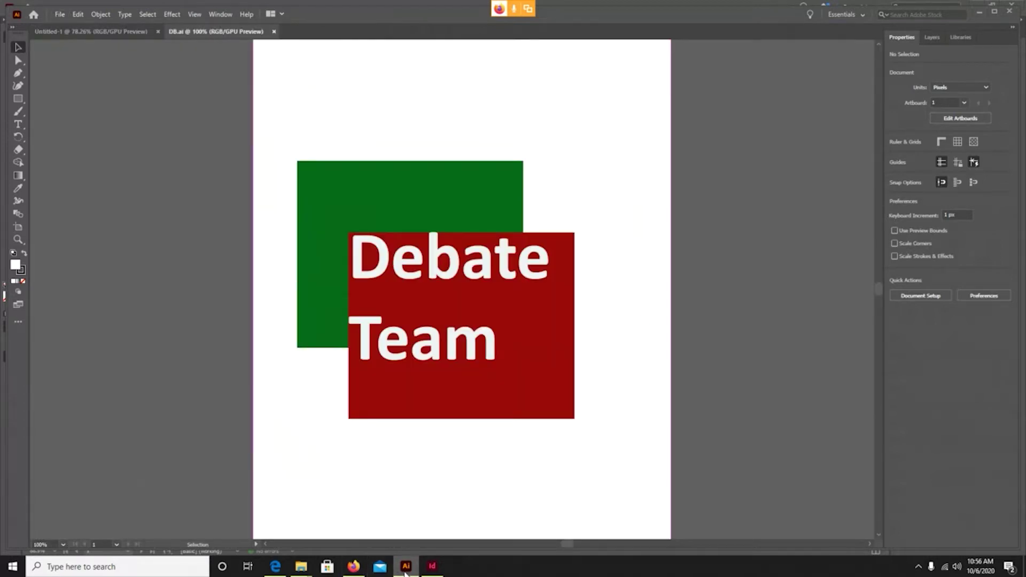
click(348, 570)
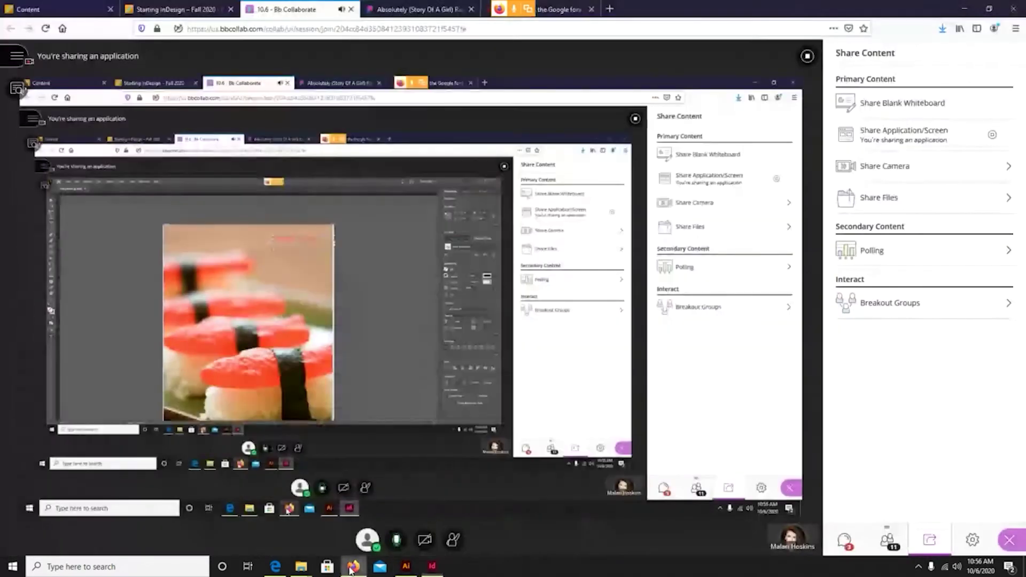
click(845, 539)
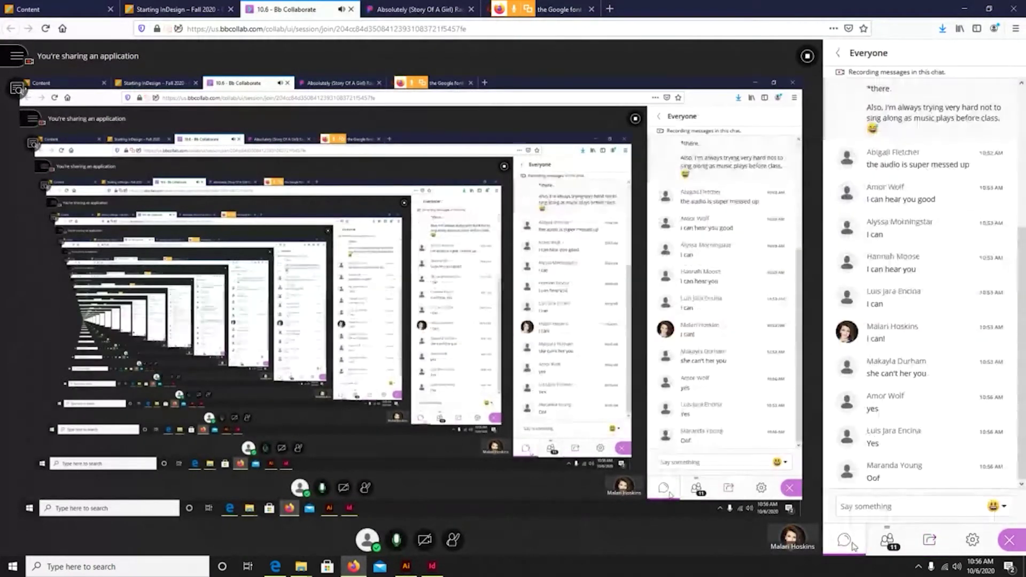
click(432, 566)
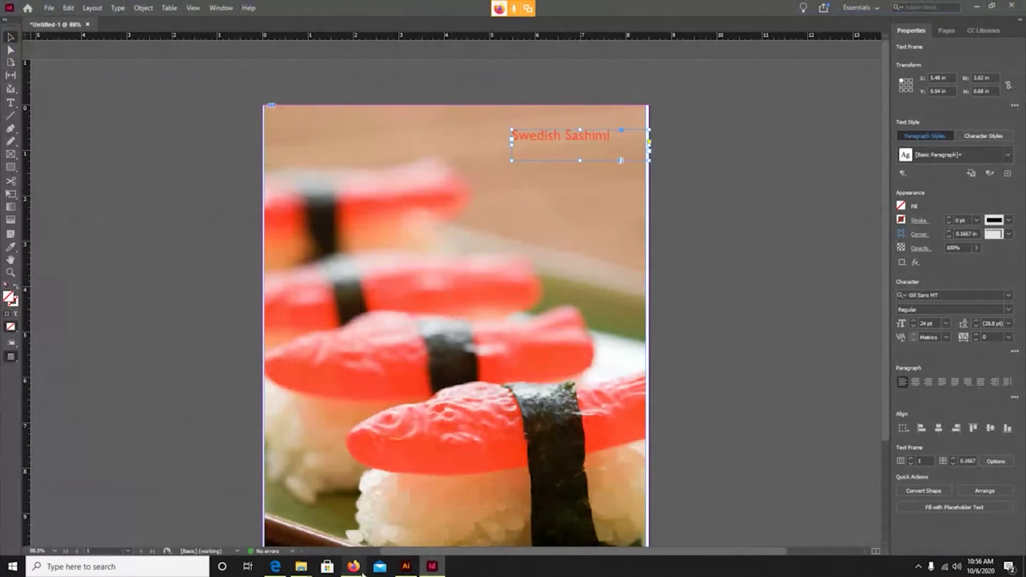
click(406, 570)
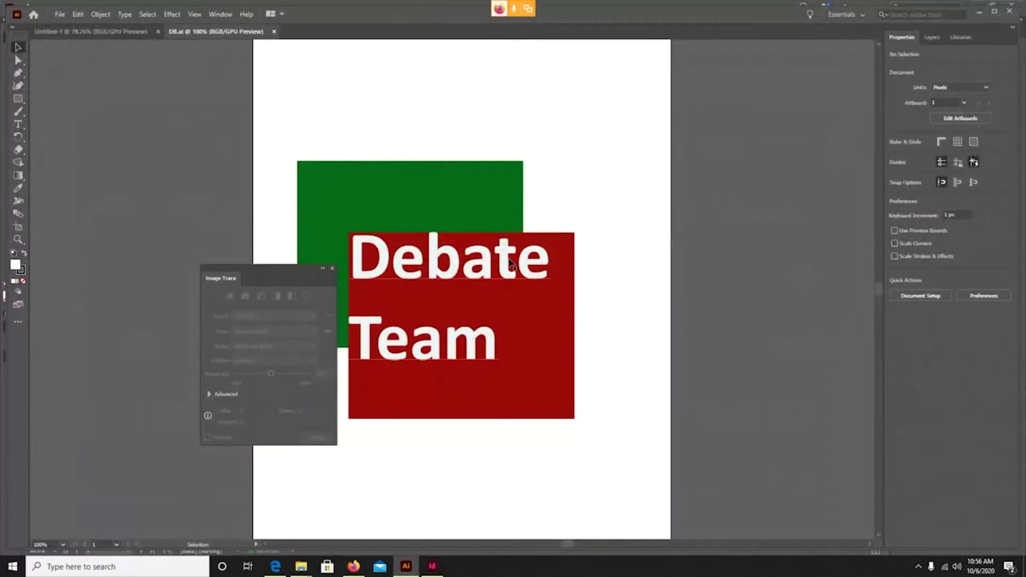
Step: Examine the file formats that Save As offers for DB.ai, and close the dialog without saving
click(60, 14)
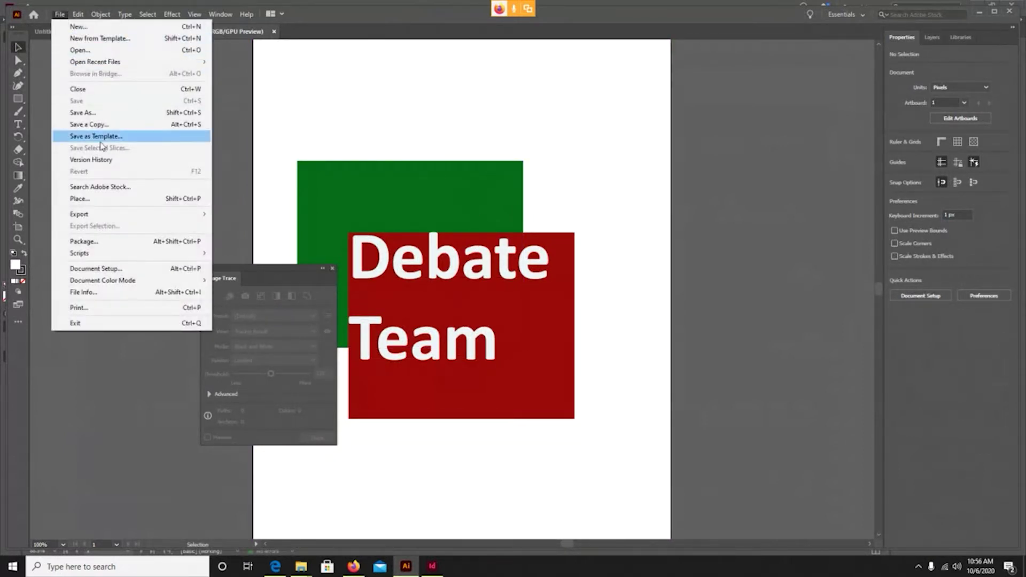
click(118, 115)
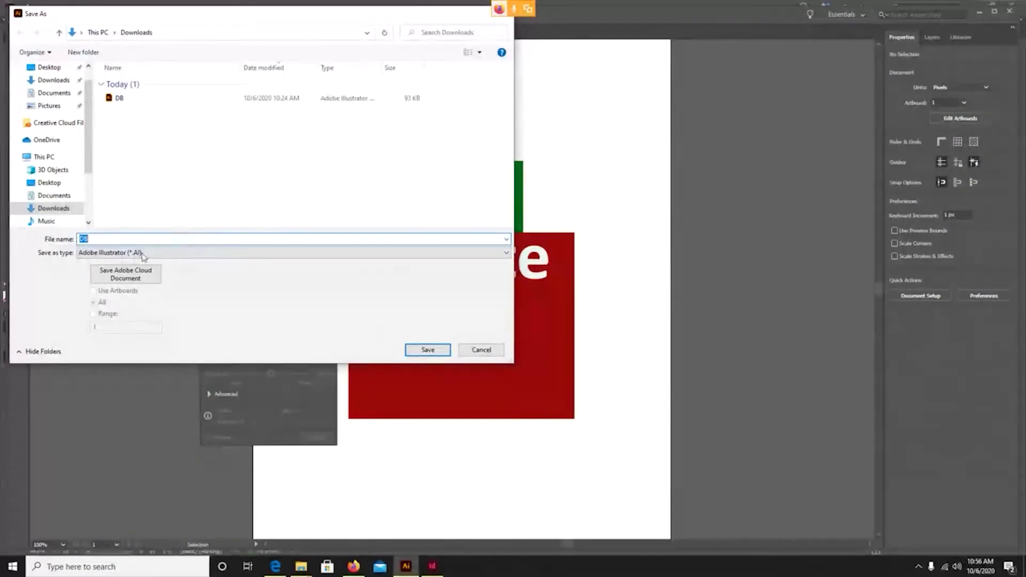
click(191, 253)
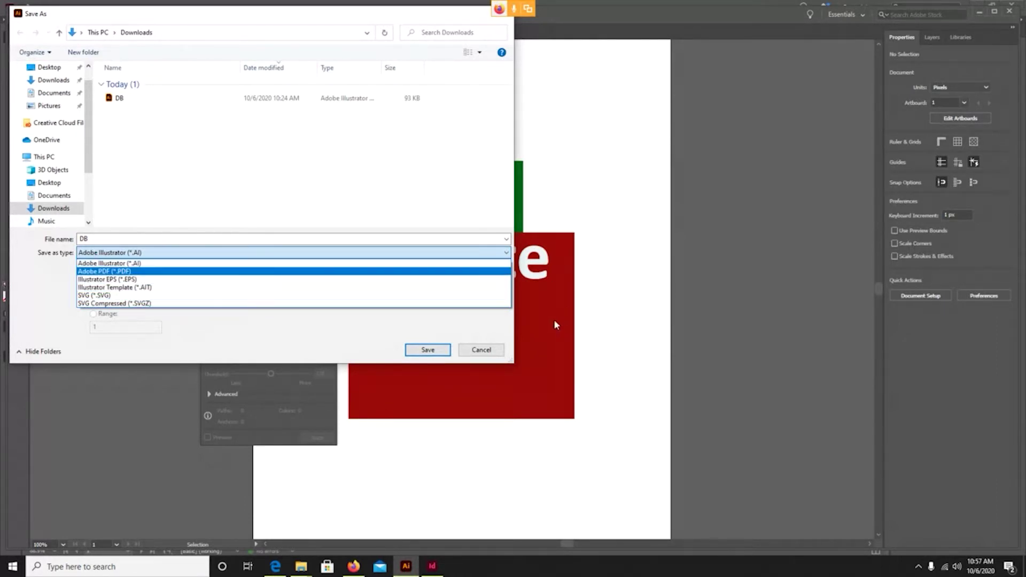
click(474, 351)
click(480, 350)
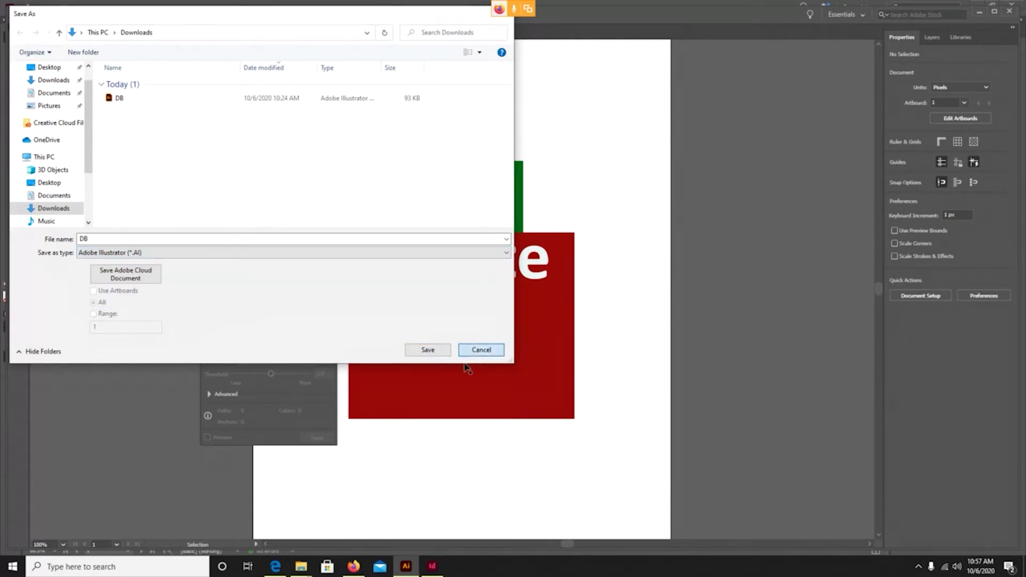
Step: Compare the shared view of InDesign and Illustrator with attendees' messages in the Bb Collaborate chat, ending on DB.ai in Illustrator
click(353, 568)
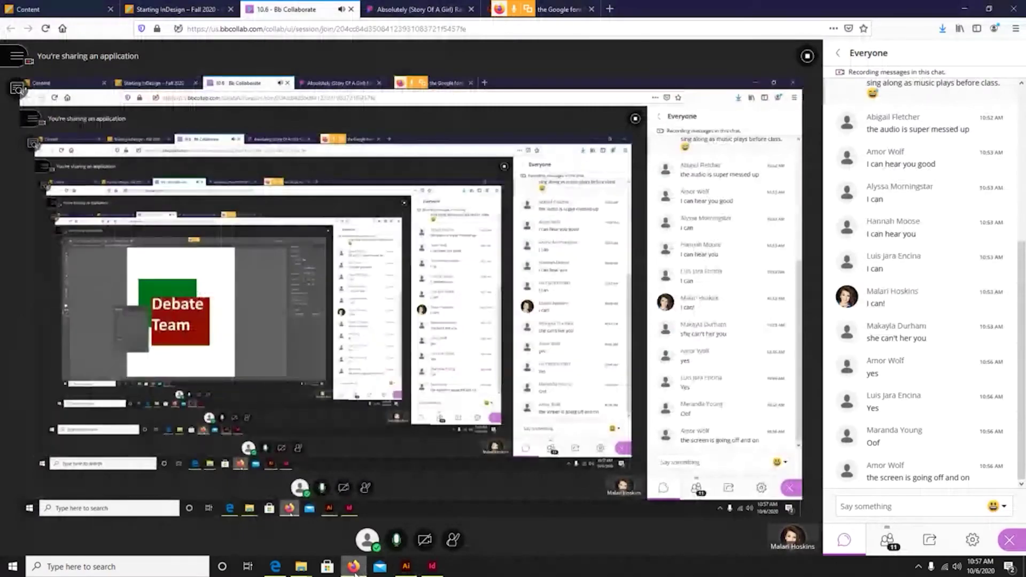
click(433, 568)
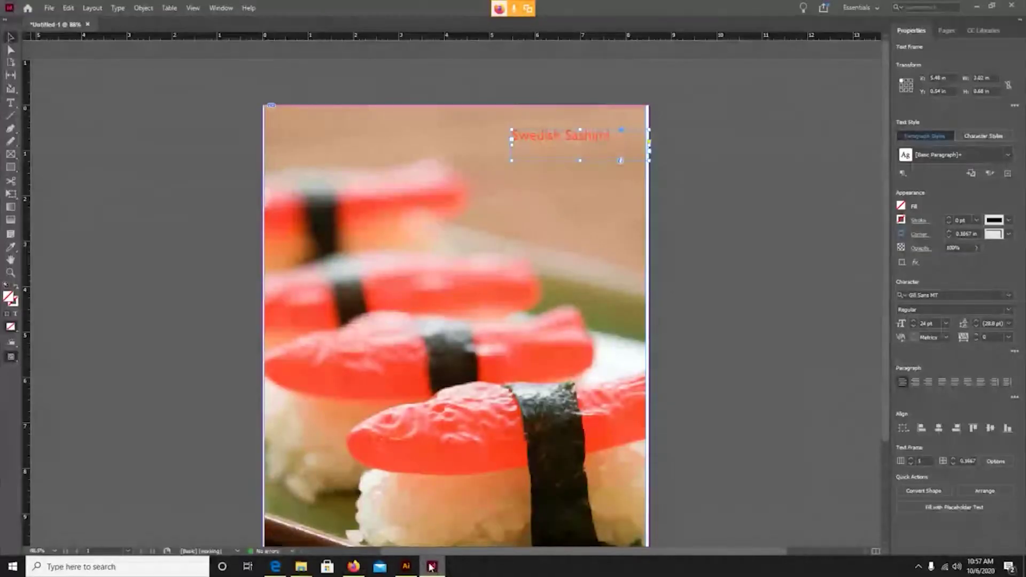
click(410, 569)
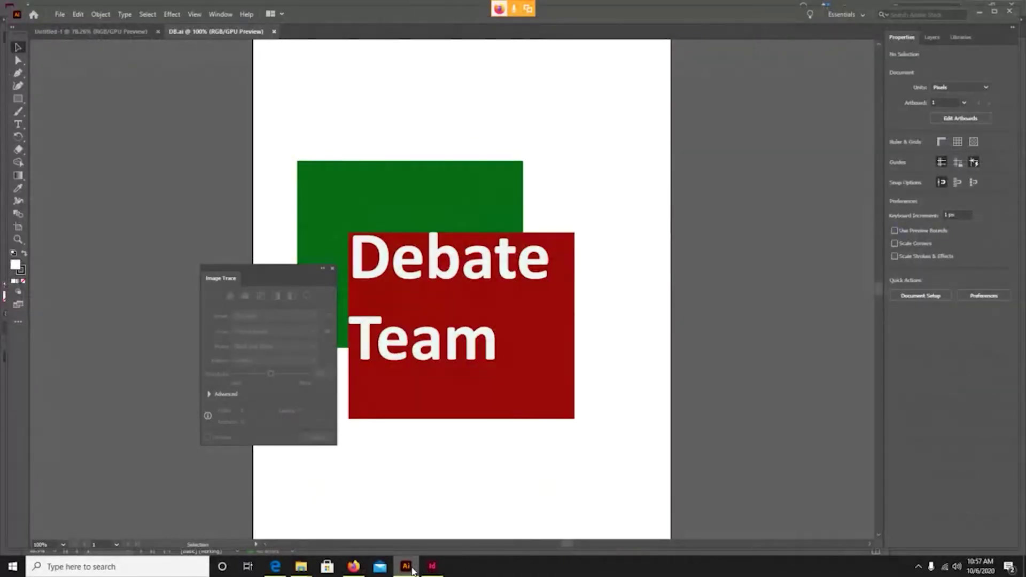
click(353, 567)
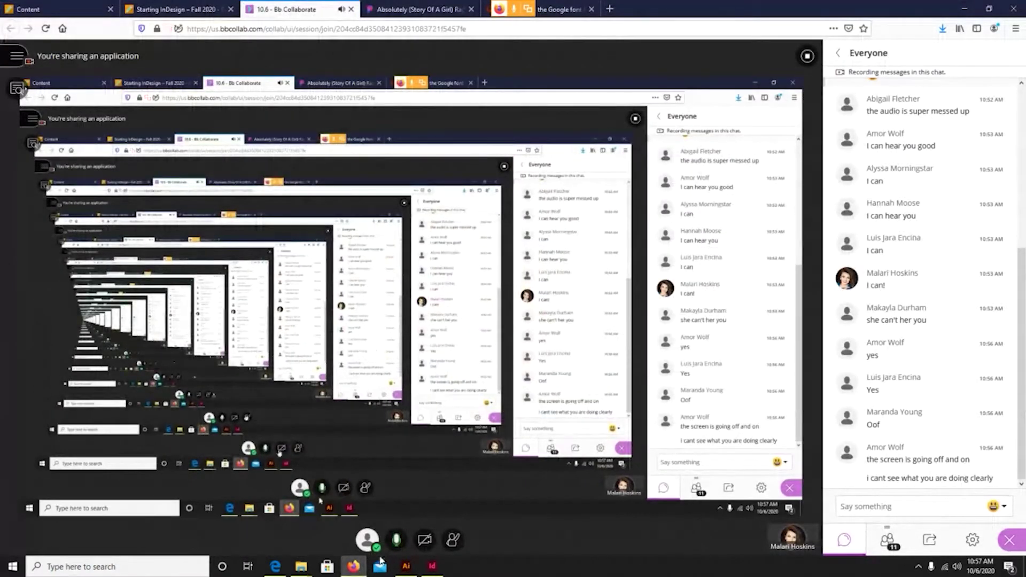
click(432, 567)
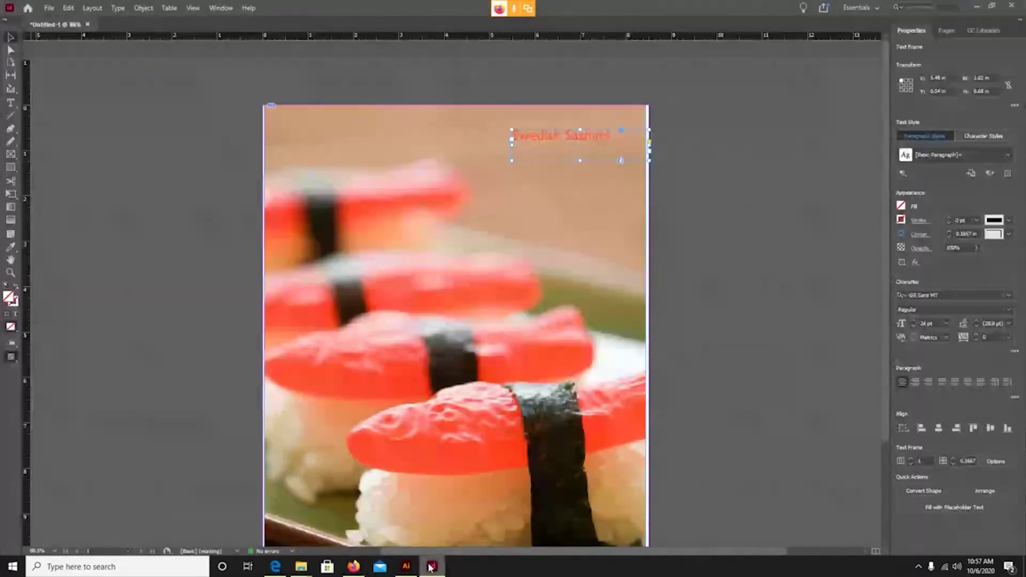
click(355, 571)
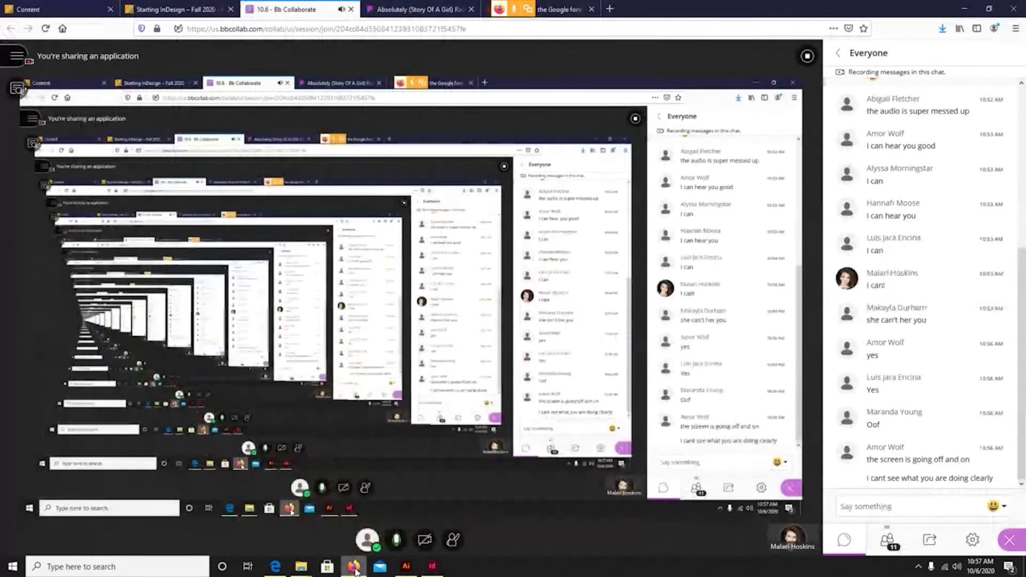
click(434, 568)
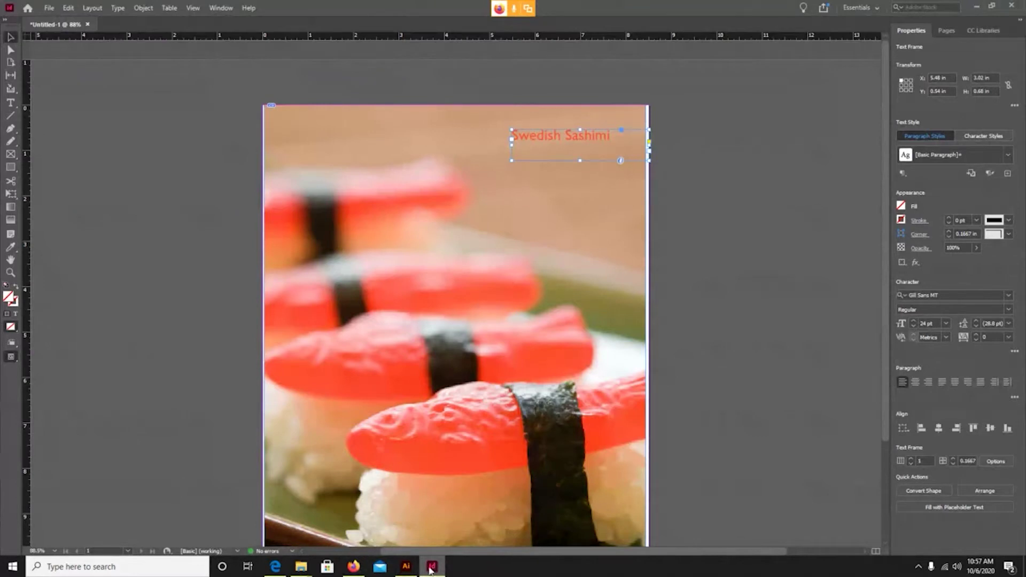
click(407, 567)
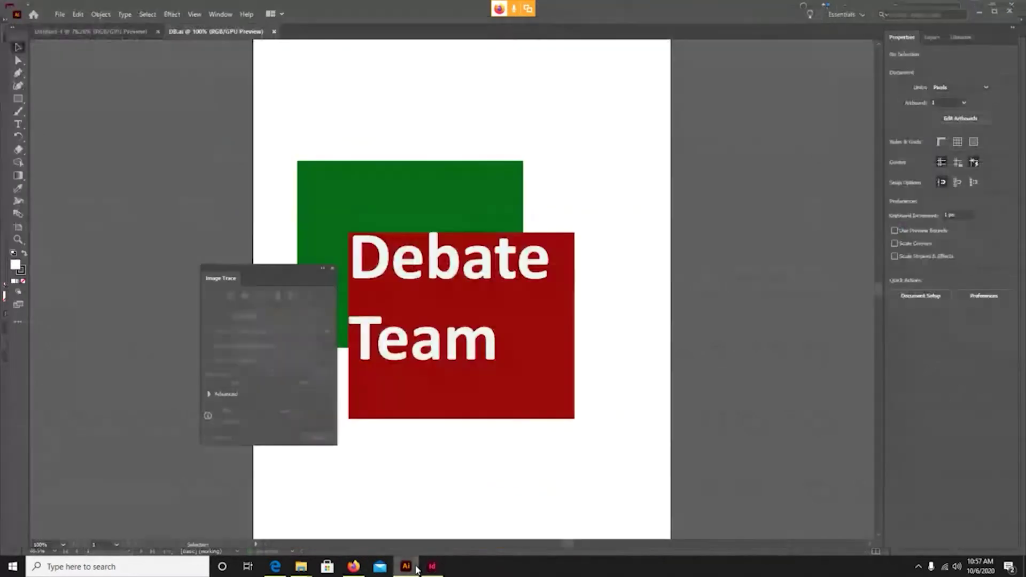
click(360, 568)
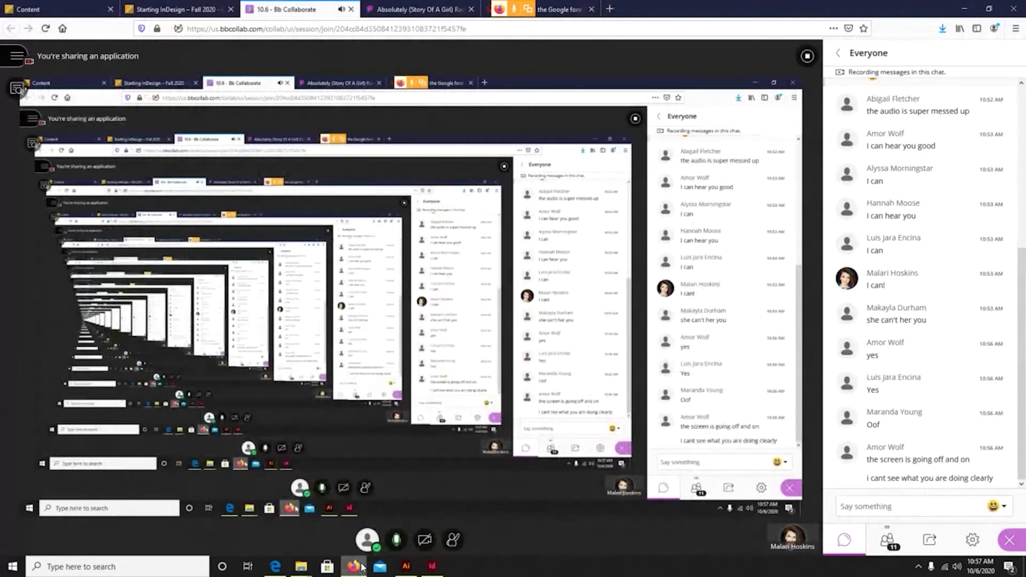
click(427, 570)
click(416, 570)
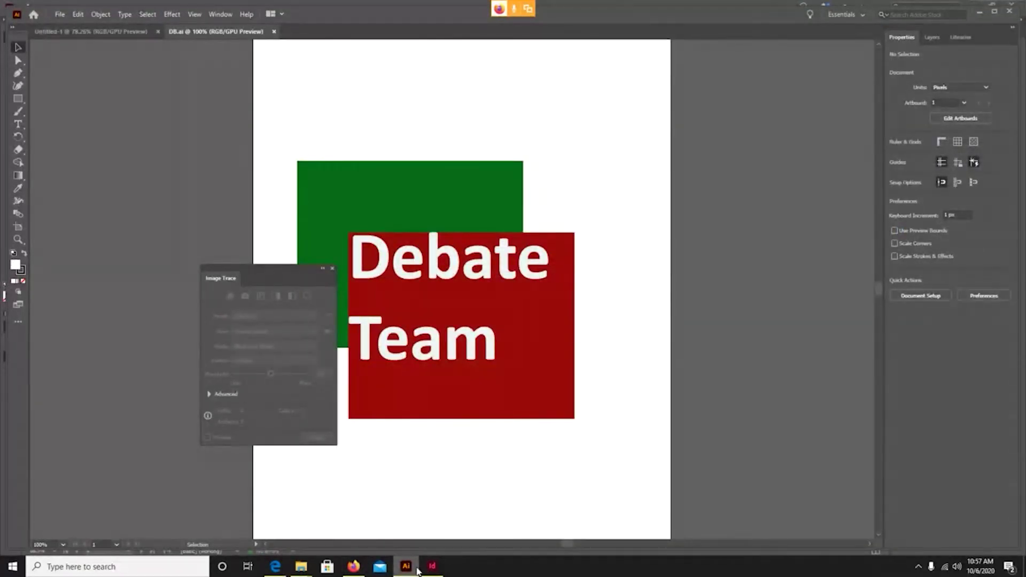
click(59, 16)
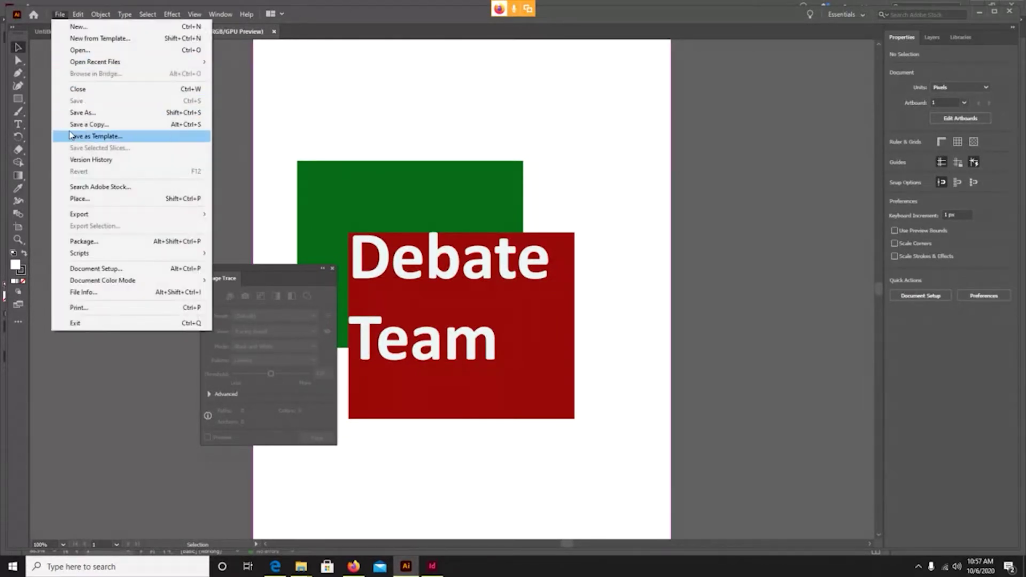
mouse_move(81, 212)
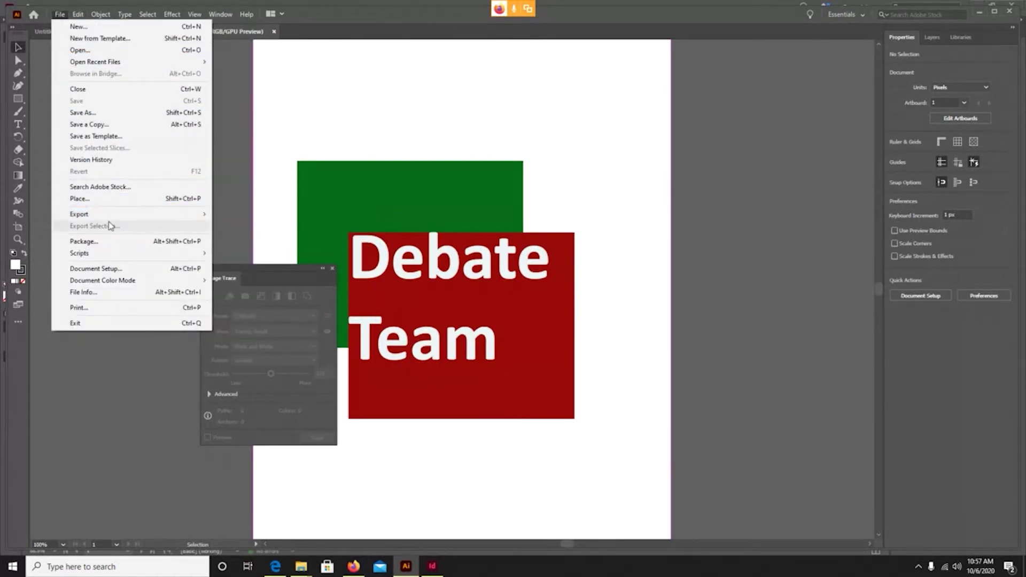
mouse_move(136, 219)
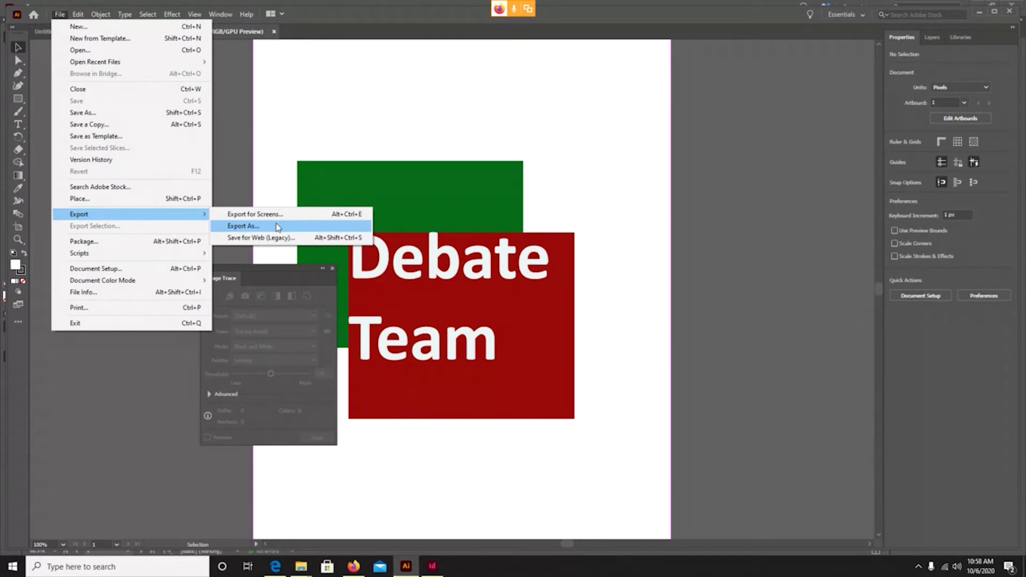
Step: Check the Bb Collaborate chat for new replies about screen visibility, and return to the Debate Team artwork in Illustrator
key(alt+Tab)
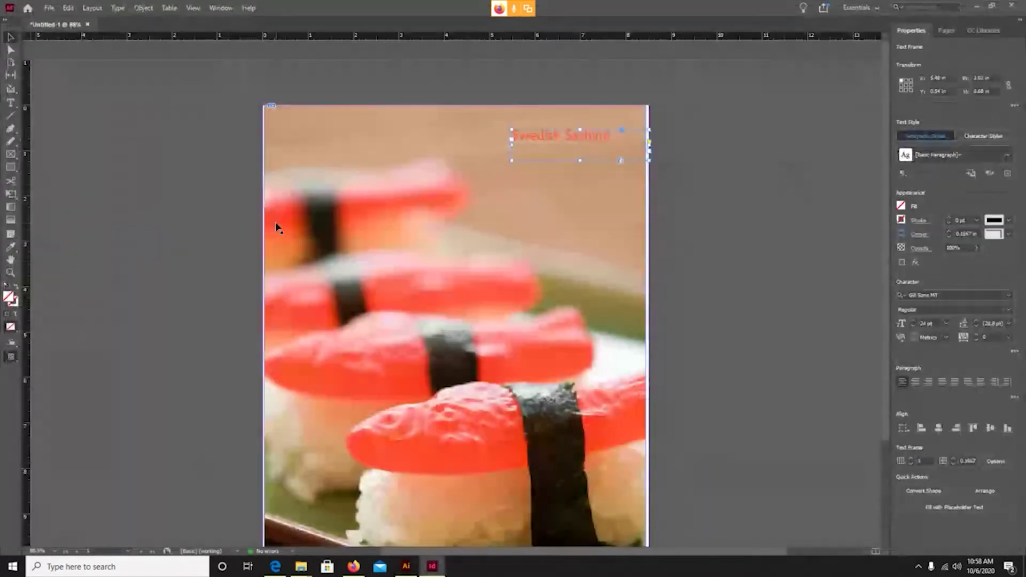
key(alt+Tab)
key(Tab)
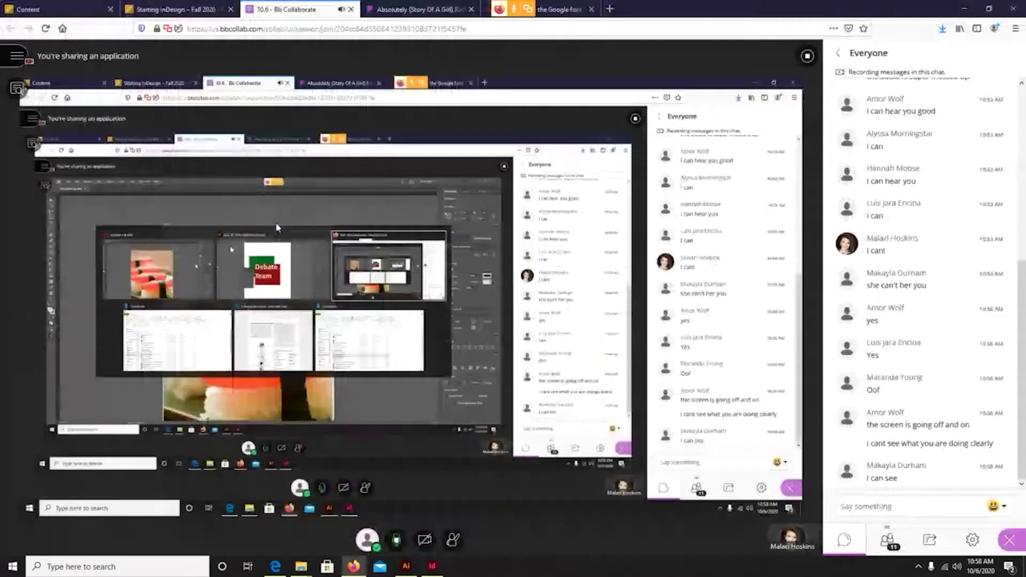
key(alt+Tab)
key(alt+Tab)
key(Tab)
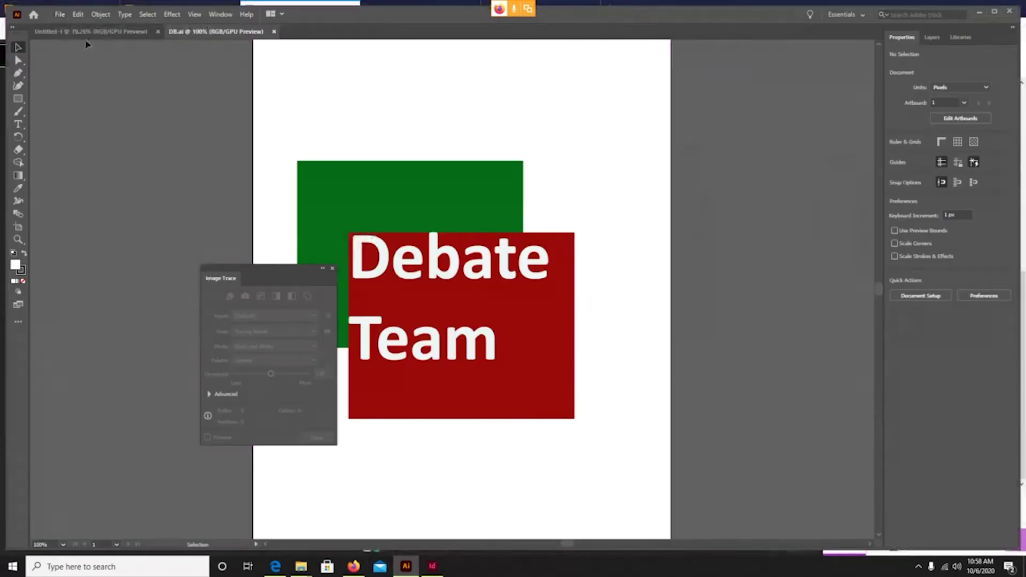
Step: Export the Debate Team artwork to Downloads in JPEG (*.JPG) format under the name DB, replacing the existing file
click(61, 14)
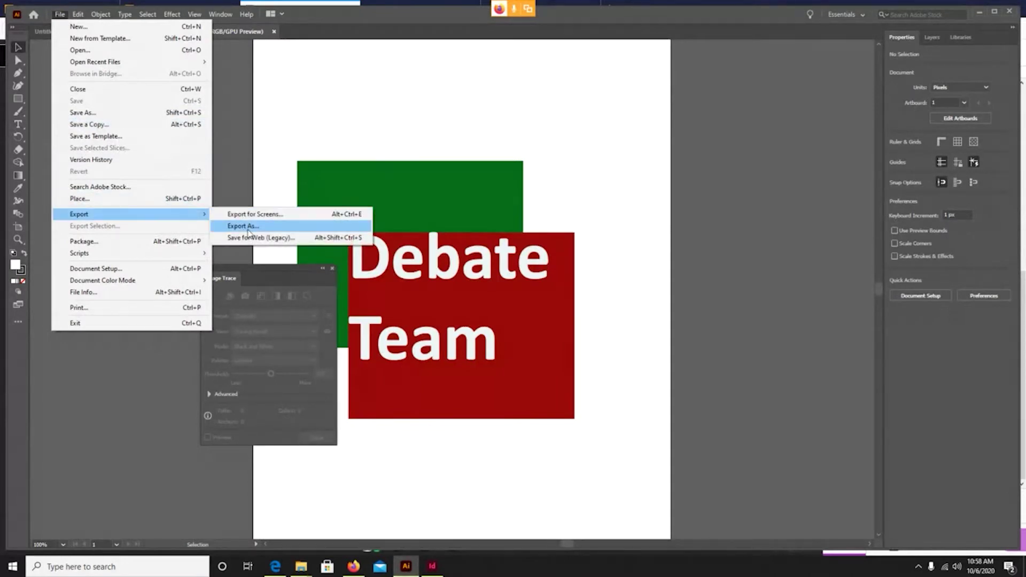
click(248, 228)
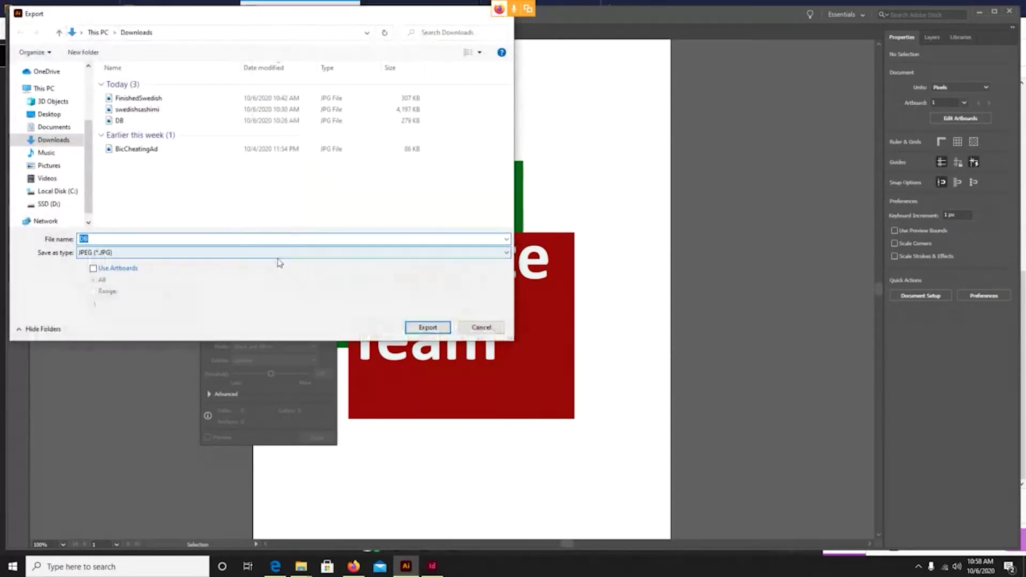
click(237, 254)
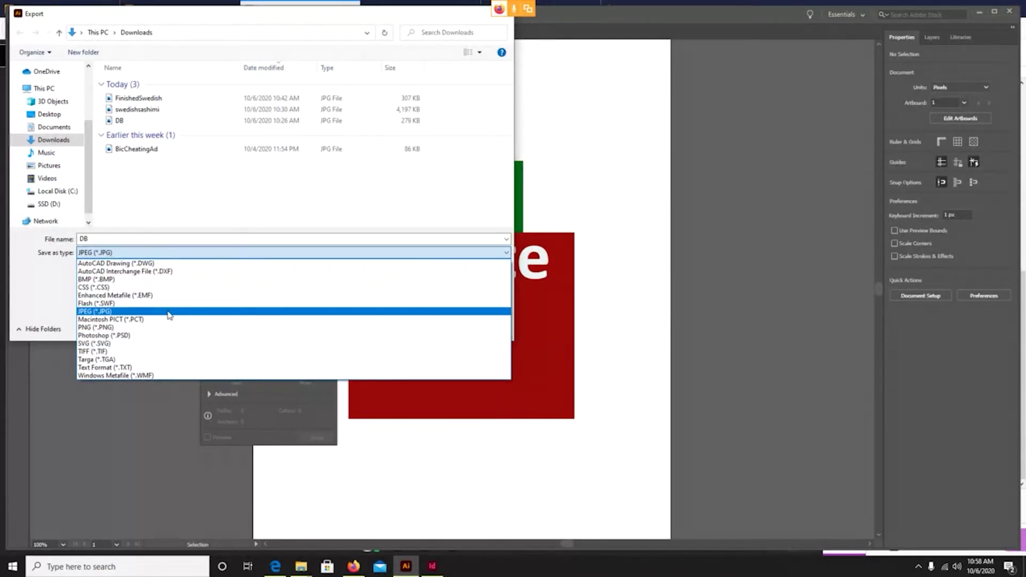
click(146, 311)
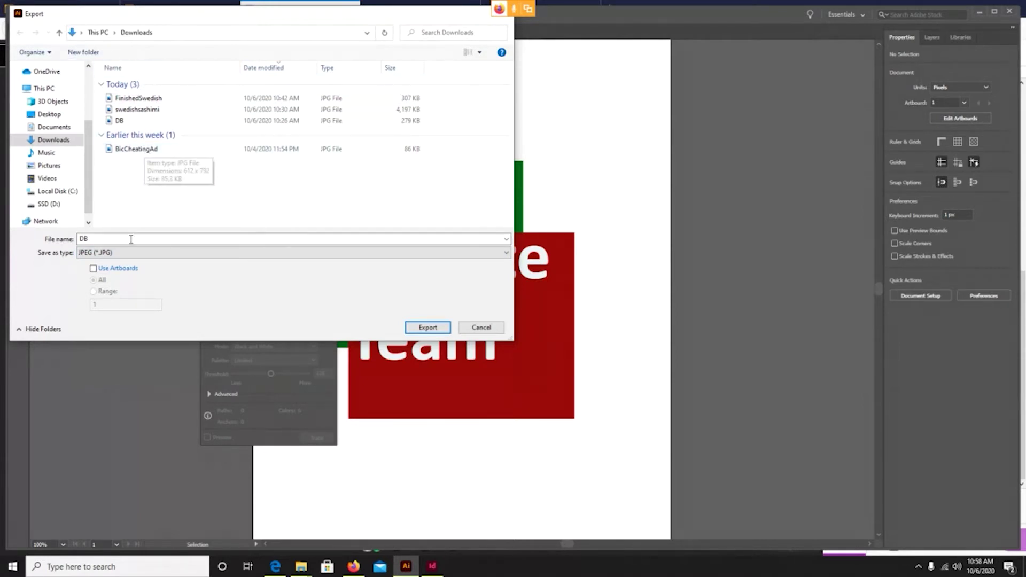
click(428, 328)
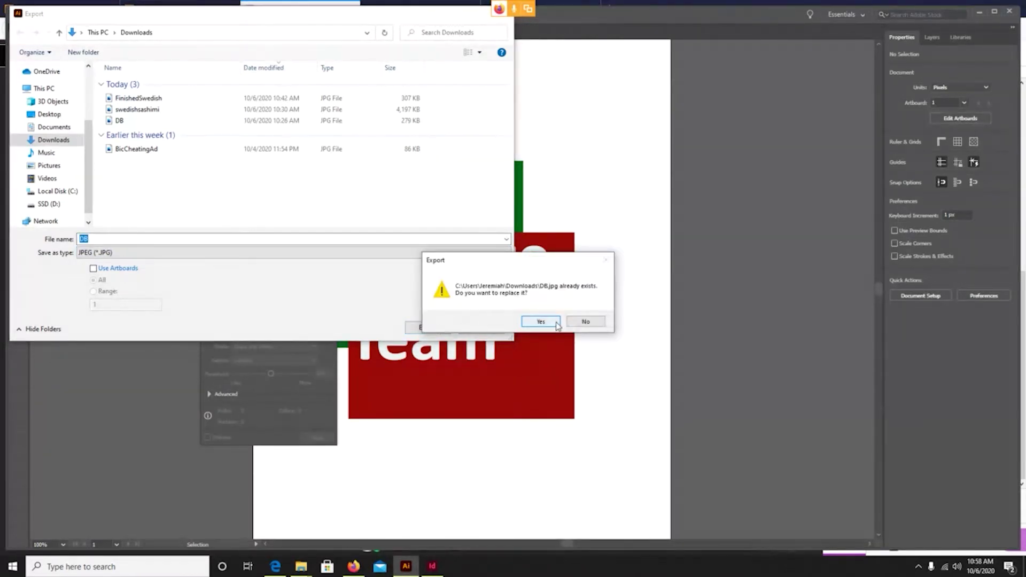
click(530, 323)
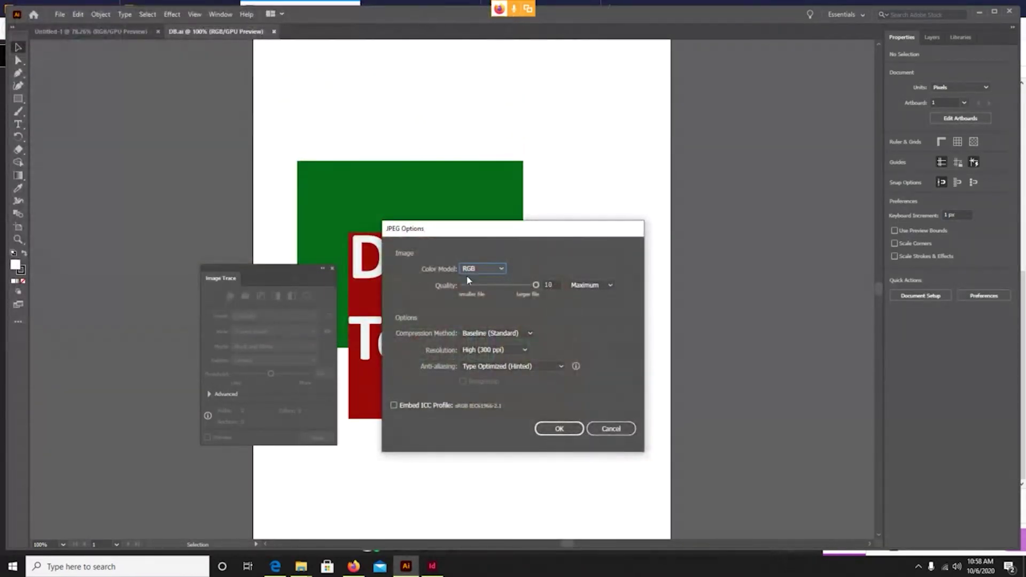
Step: Try the CMYK color model in the JPEG options, and set it back to RGB
click(480, 269)
click(479, 269)
click(480, 269)
click(483, 291)
click(489, 268)
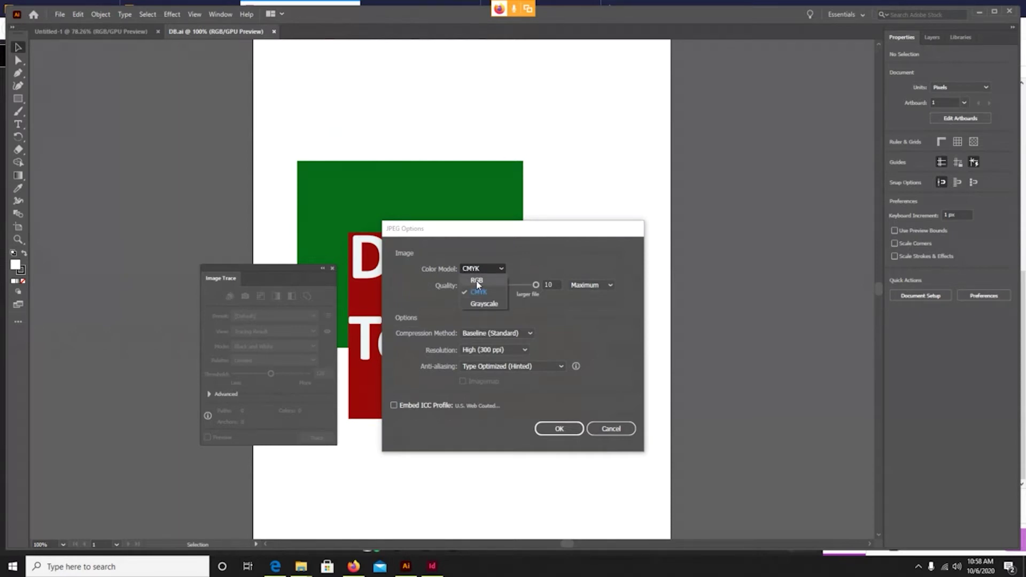
click(477, 280)
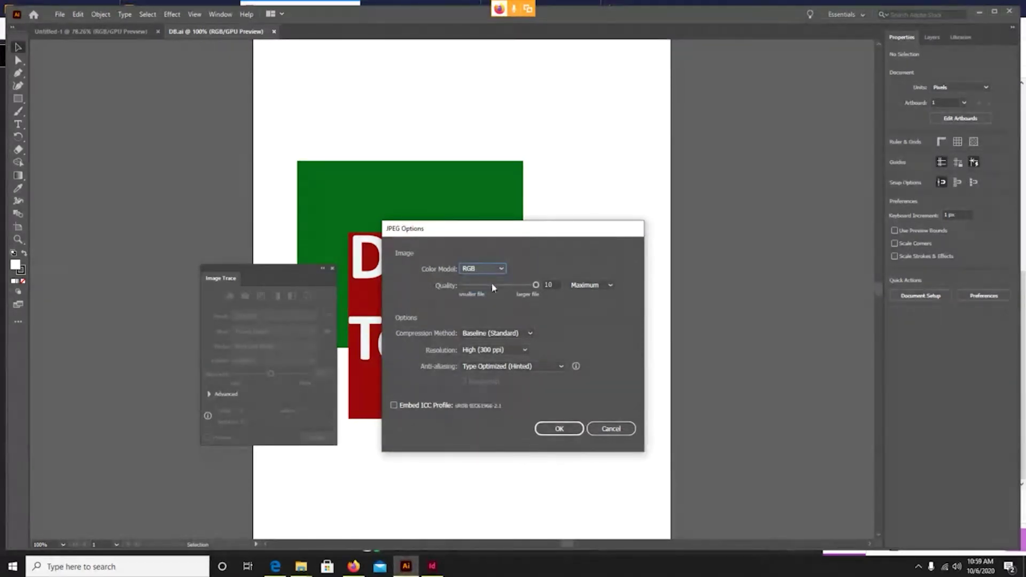
Step: Choose High (300 ppi) as the JPEG resolution and complete the export
click(507, 351)
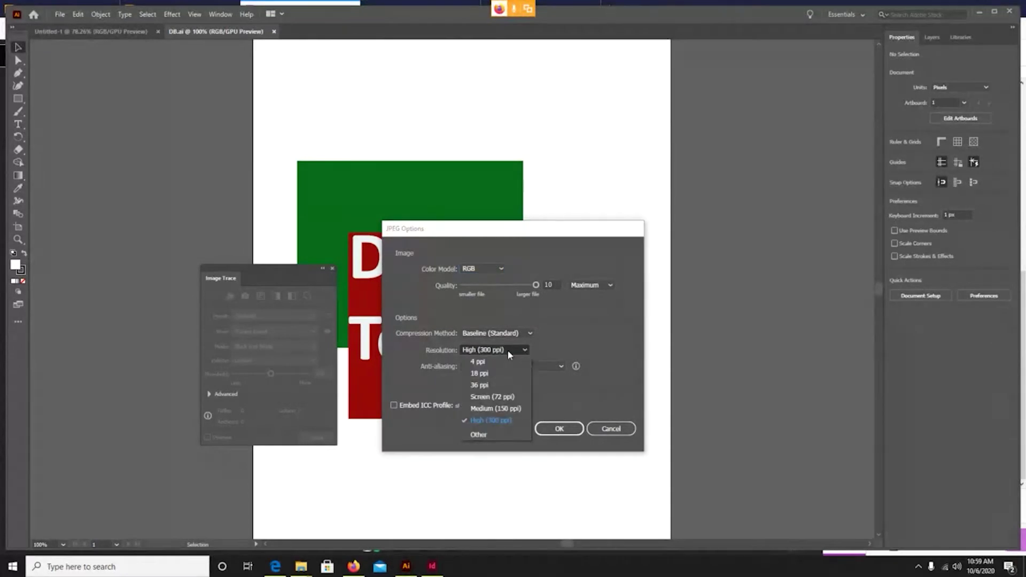
click(518, 422)
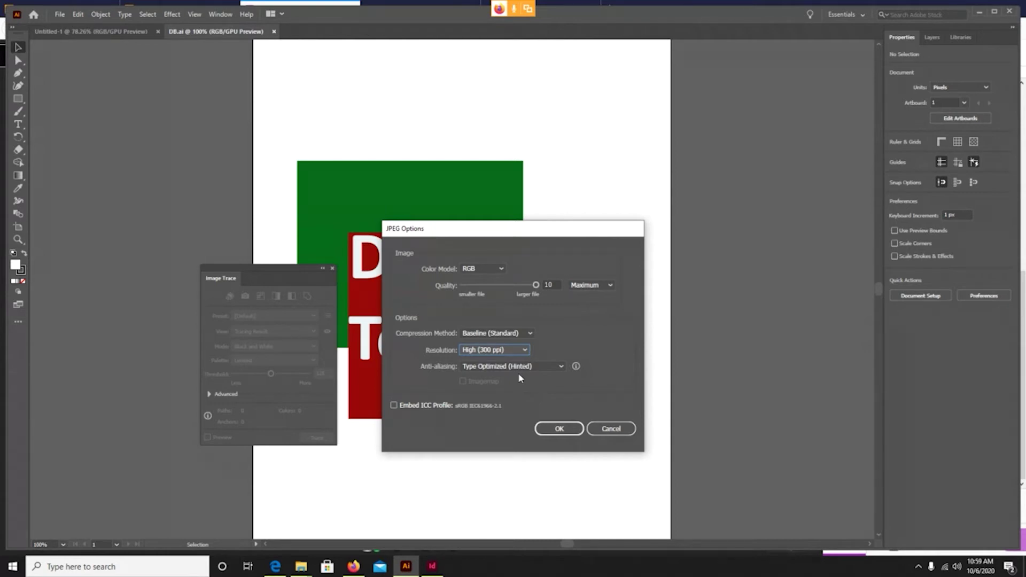
click(550, 430)
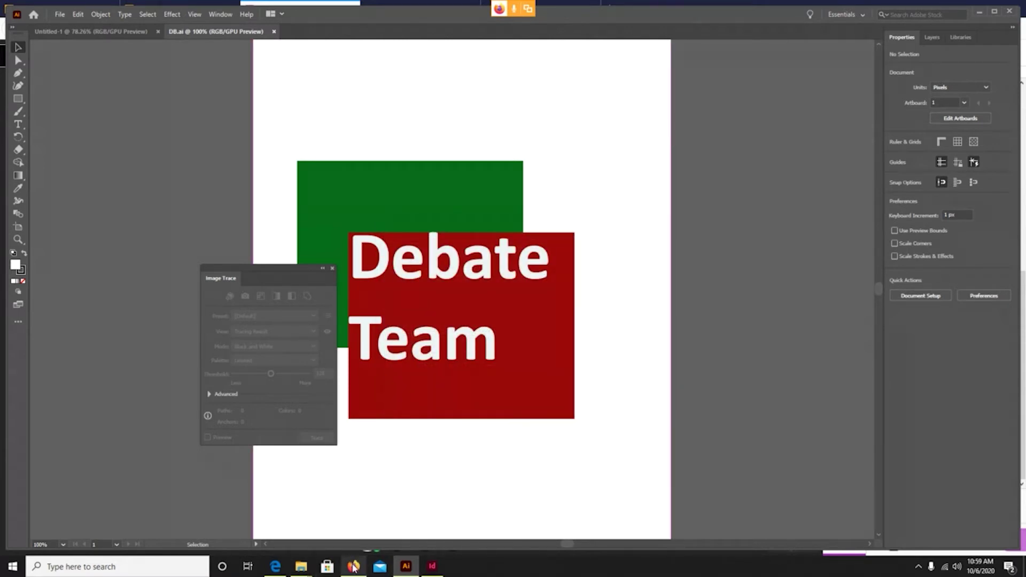
Step: Check the Bb Collaborate chat in Firefox for new messages, and launch Adobe Photoshop
mouse_move(353, 567)
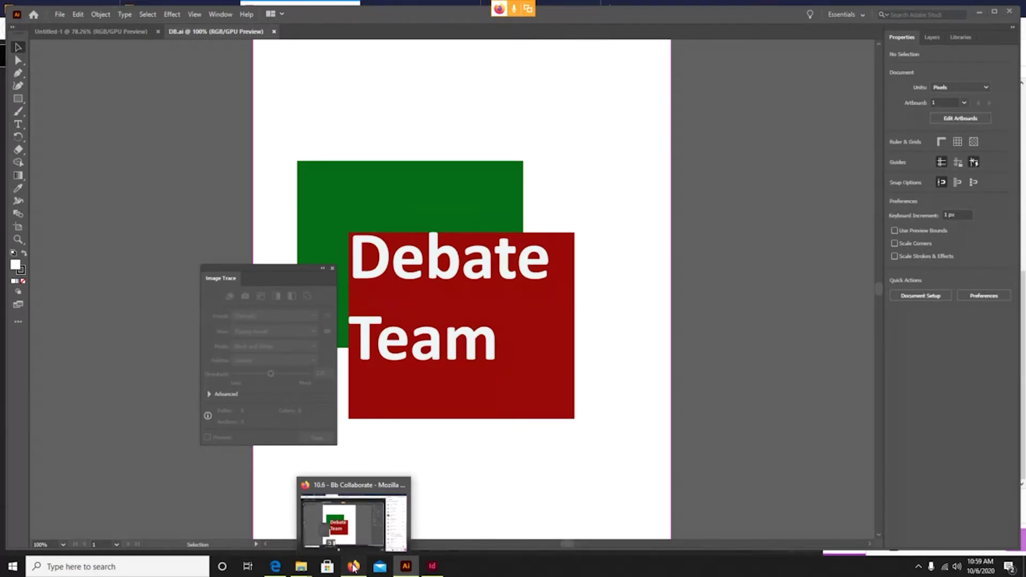
click(353, 568)
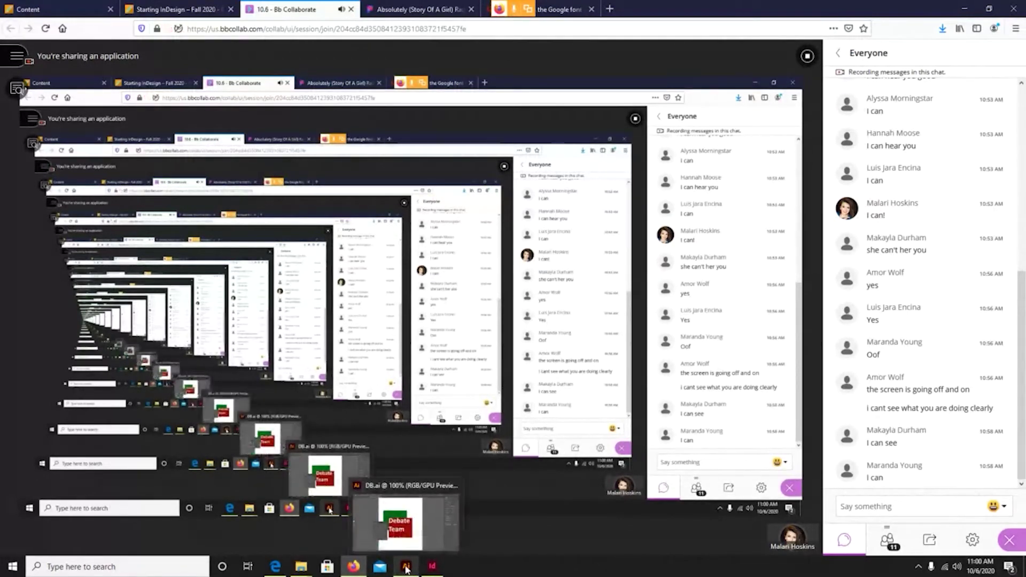
mouse_move(430, 568)
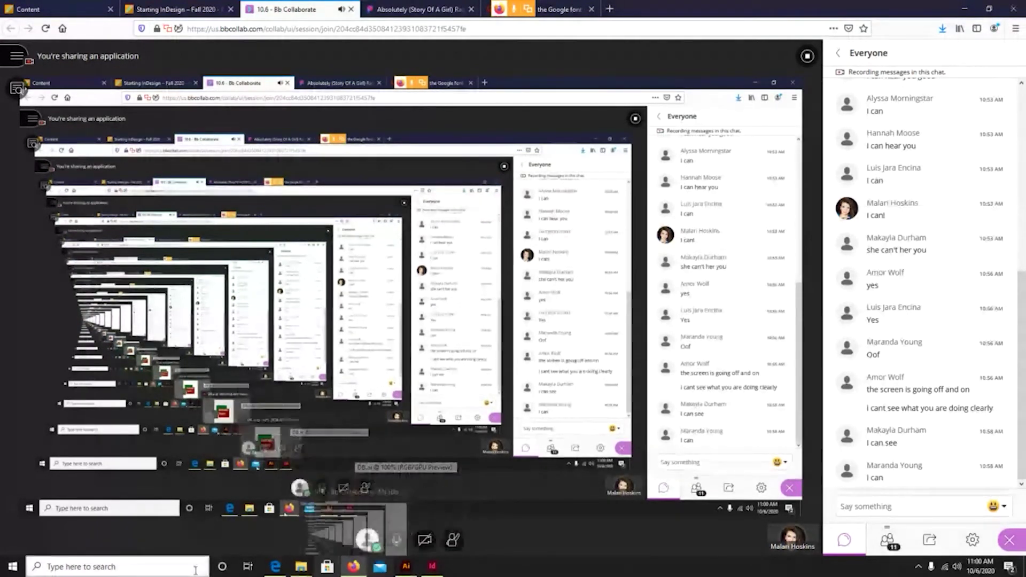
click(13, 566)
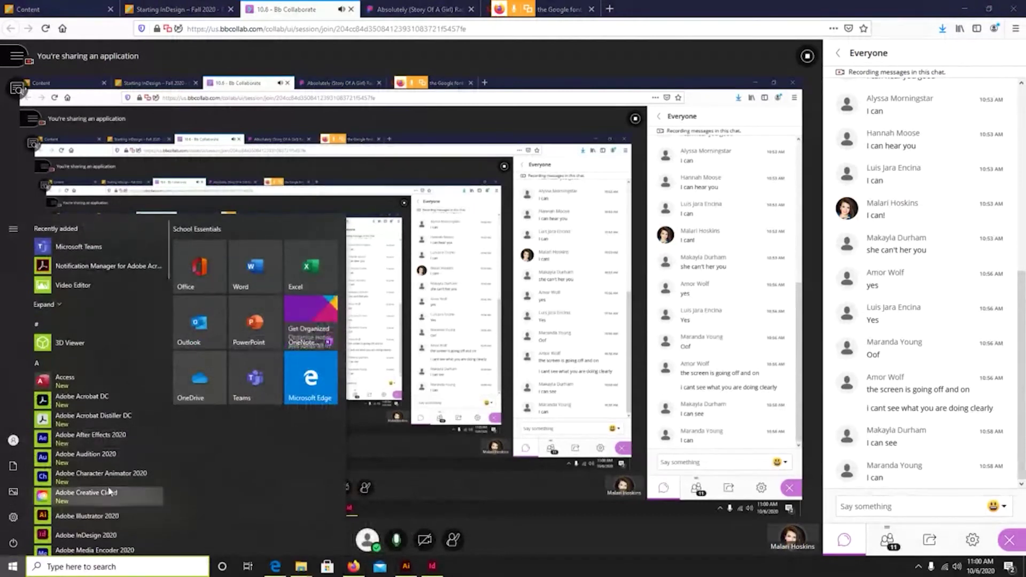
scroll(107, 489, down, 2)
click(110, 524)
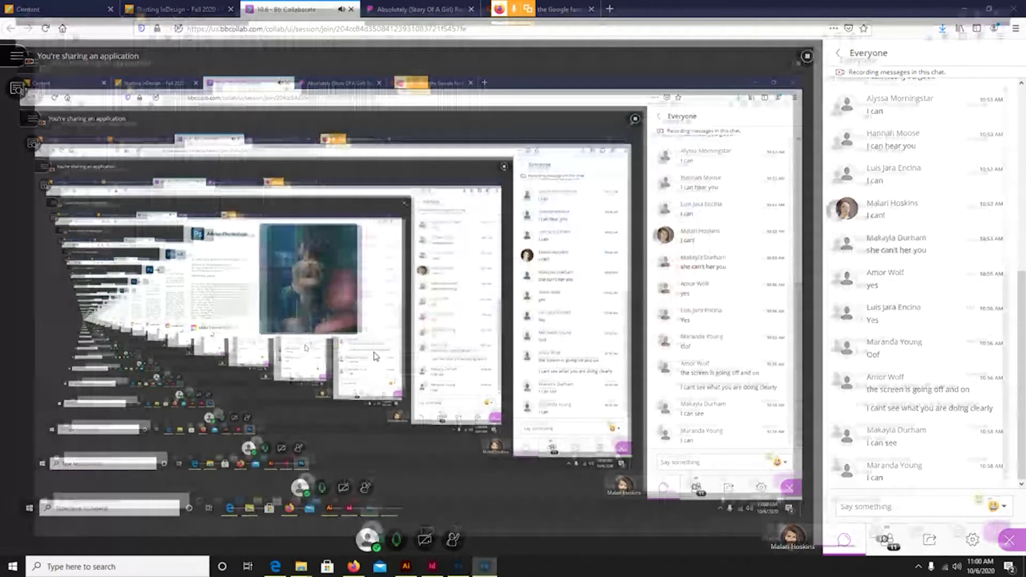
Step: Switch to Photoshop and examine the pixels along the letter edges in DB.psd, ending with the full Debate Team artwork
key(alt+Tab)
scroll(236, 318, up, 3)
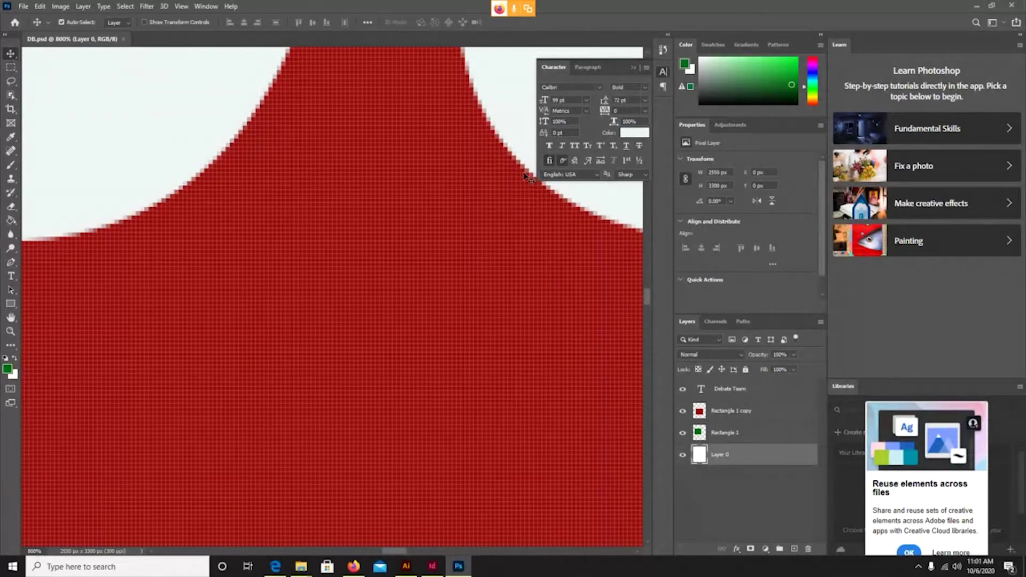
key(ctrl+minus)
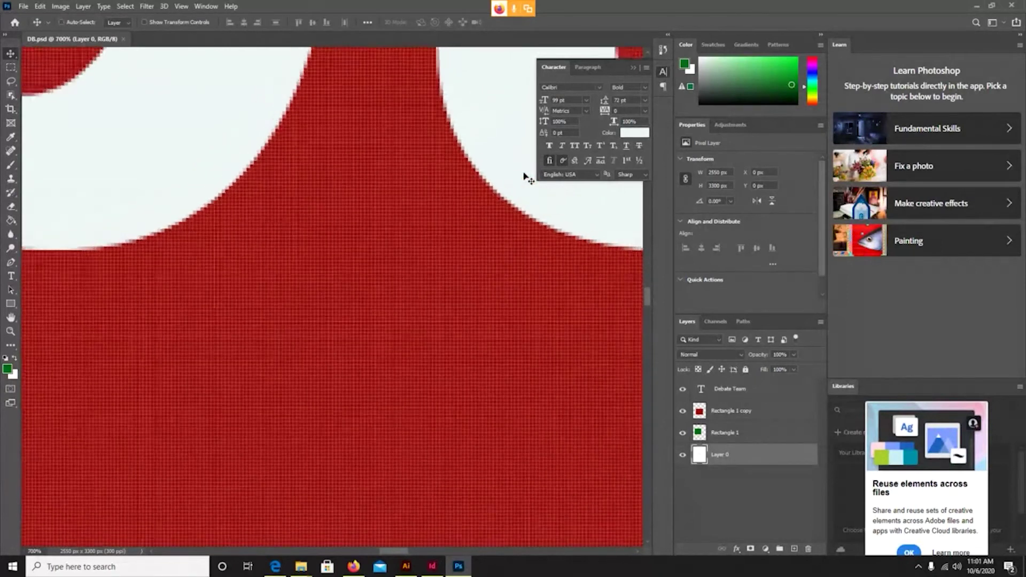
key(ctrl+minus)
key(ctrl+minus)
key(ctrl+minus)
key(ctrl+minus)
key(ctrl+minus)
key(ctrl+minus)
key(ctrl+minus)
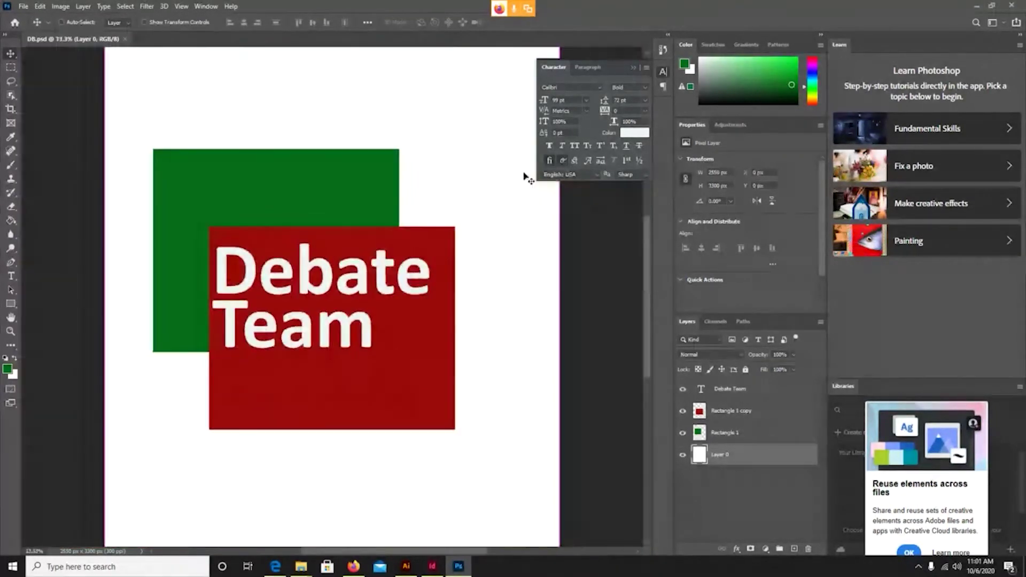